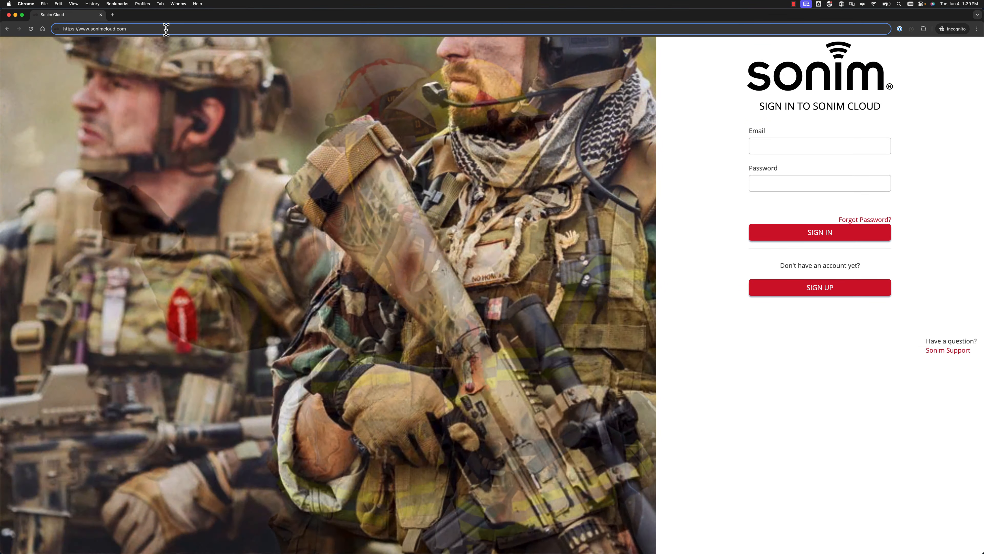
- Open the Sonim Cloud account sign-up form and review its required fields and terms
{"action": "left_click", "coordinate": [176, 159]}
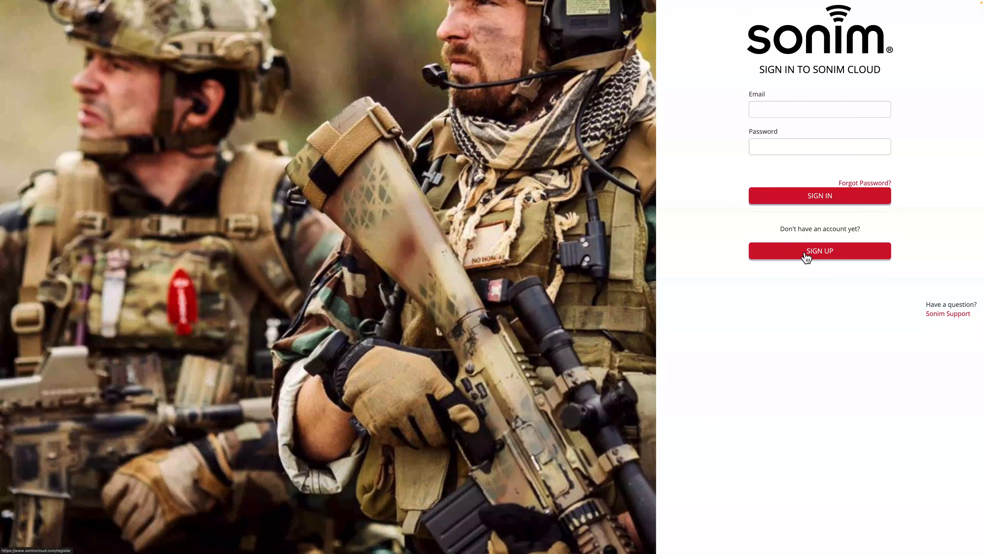
{"action": "left_click", "coordinate": [806, 257]}
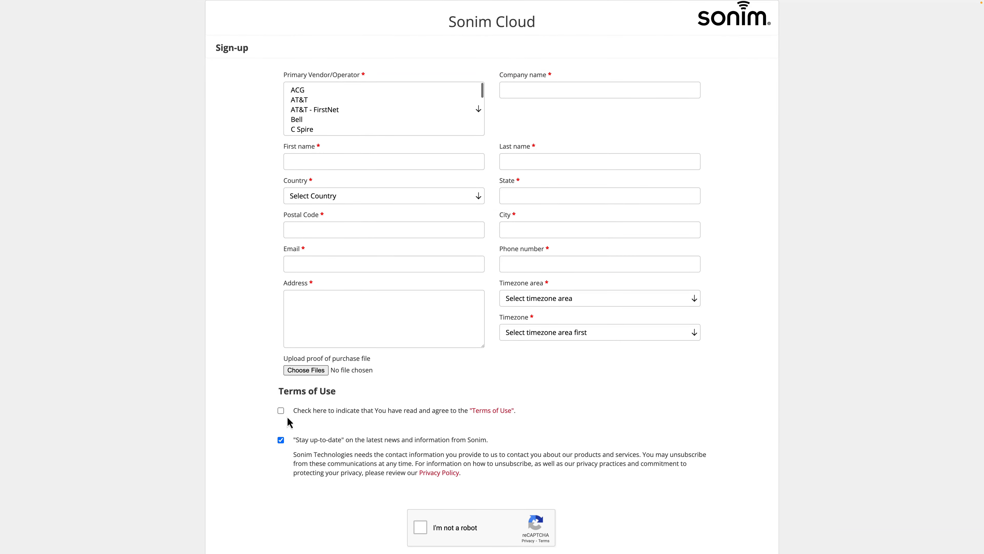
{"action": "scroll", "coordinate": [301, 424], "scroll_direction": "down", "scroll_amount": 3}
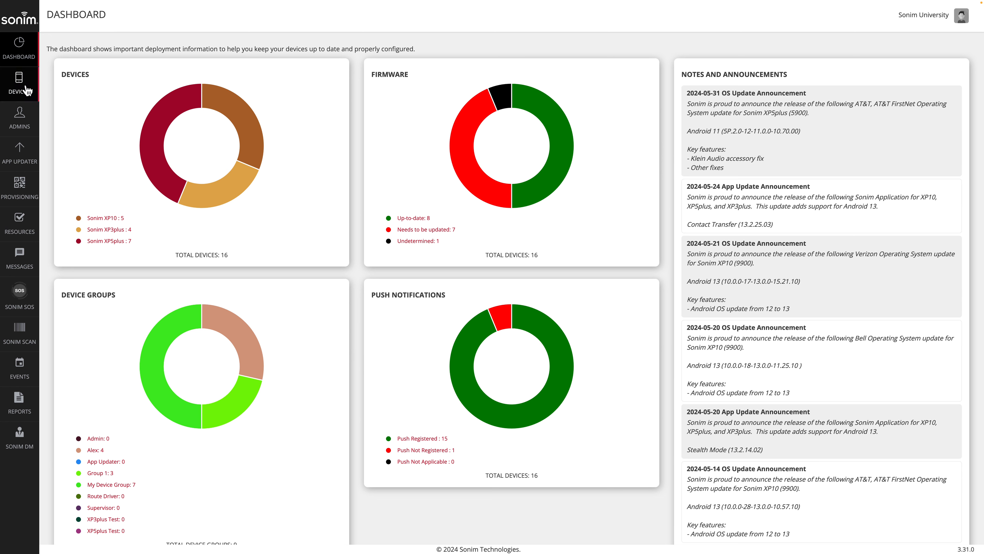
- Add a new device group named ES Chat, leaving its Scout configuration resources at their defaults
{"action": "left_click", "coordinate": [22, 89]}
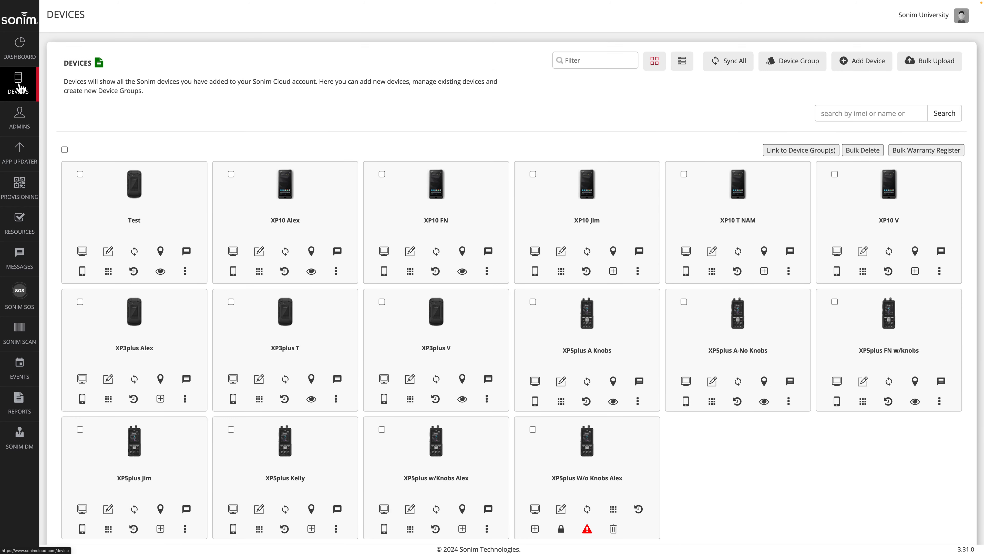
{"action": "left_click", "coordinate": [801, 67]}
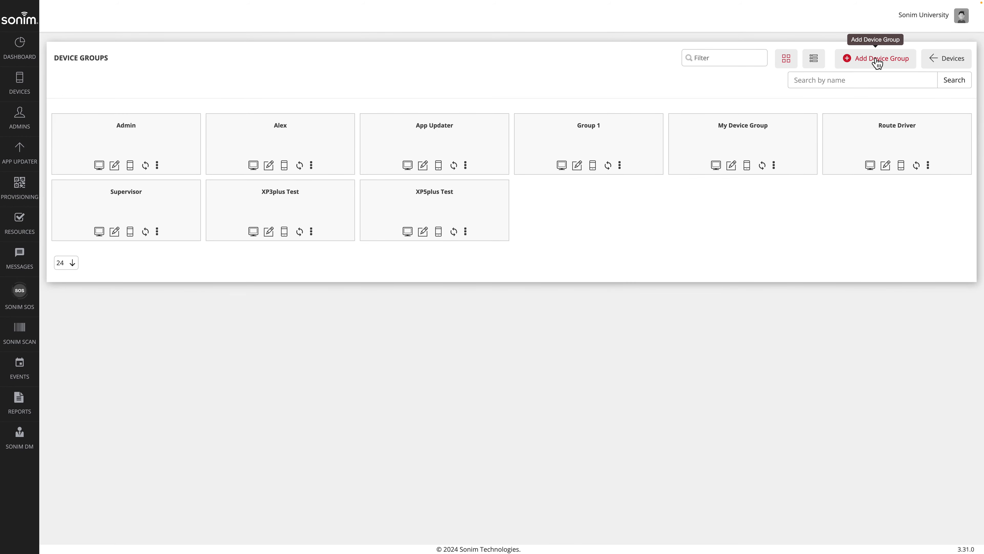
{"action": "left_click", "coordinate": [878, 62]}
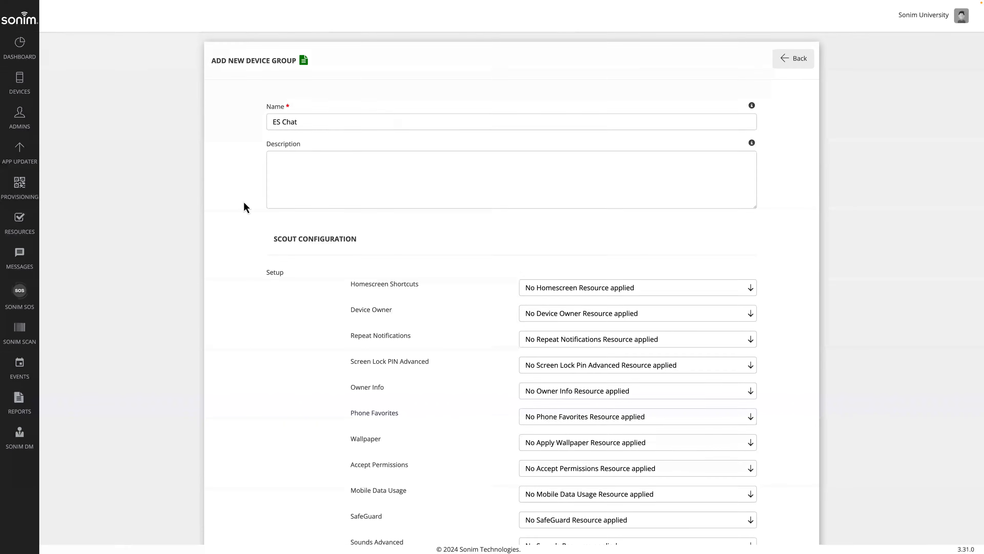
{"action": "scroll", "coordinate": [243, 203], "scroll_direction": "down", "scroll_amount": 12}
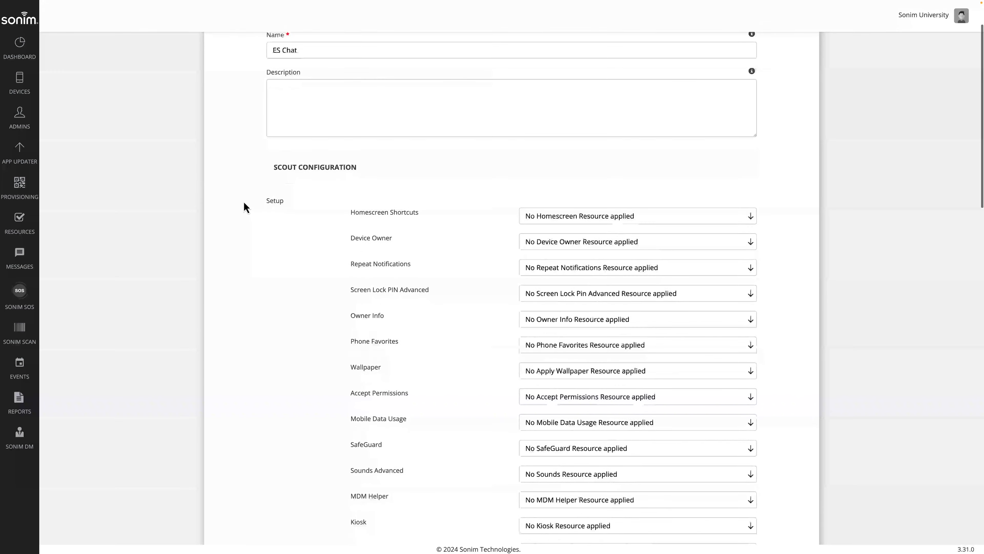
{"action": "scroll", "coordinate": [243, 202], "scroll_direction": "down", "scroll_amount": 10}
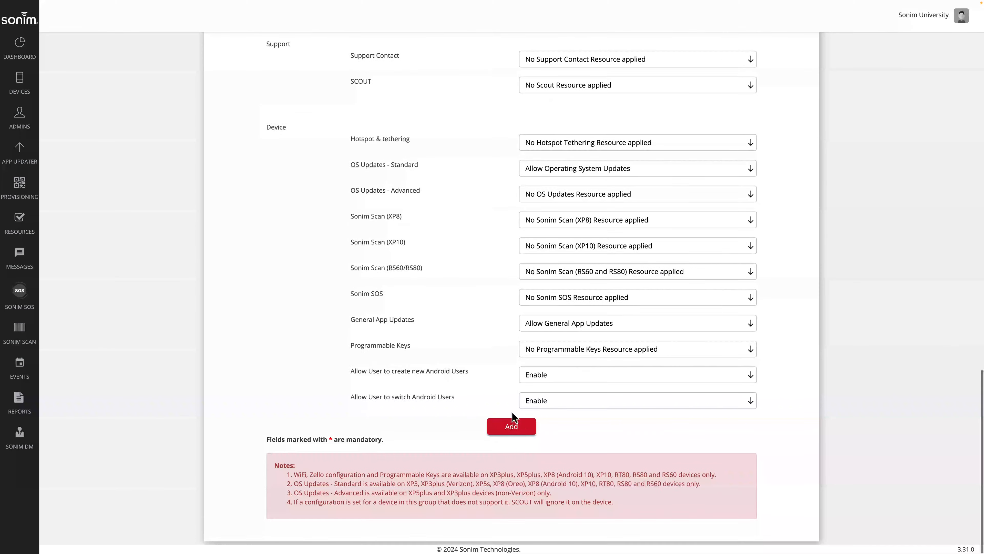
{"action": "left_click", "coordinate": [525, 438]}
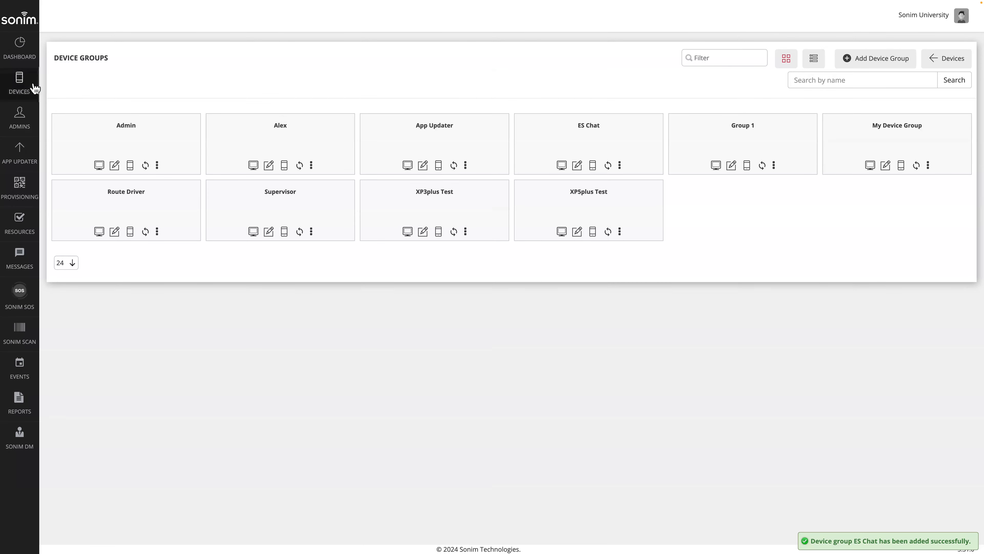
- Start adding a single new device named Device 1 with IMEI as its identifier
{"action": "left_click", "coordinate": [26, 87]}
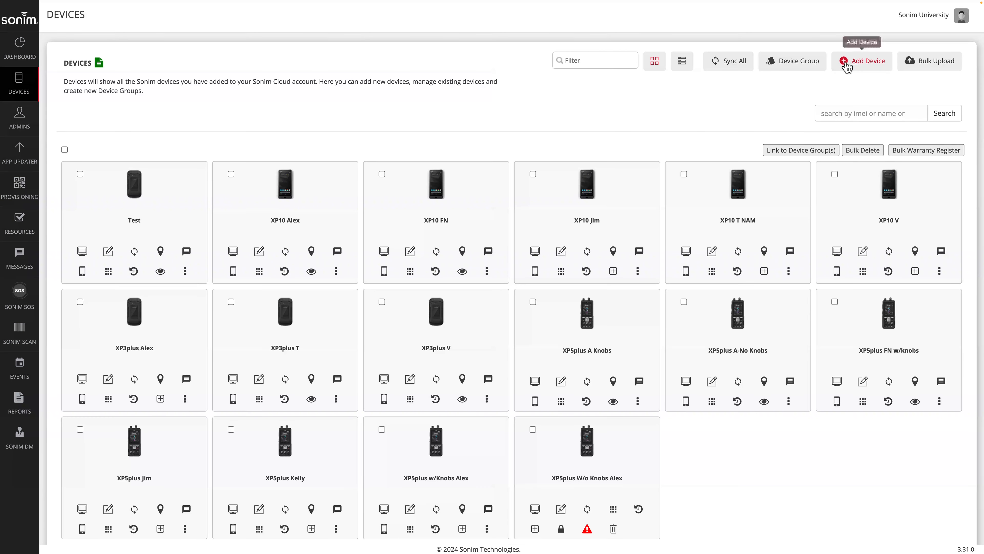
{"action": "left_click", "coordinate": [858, 67]}
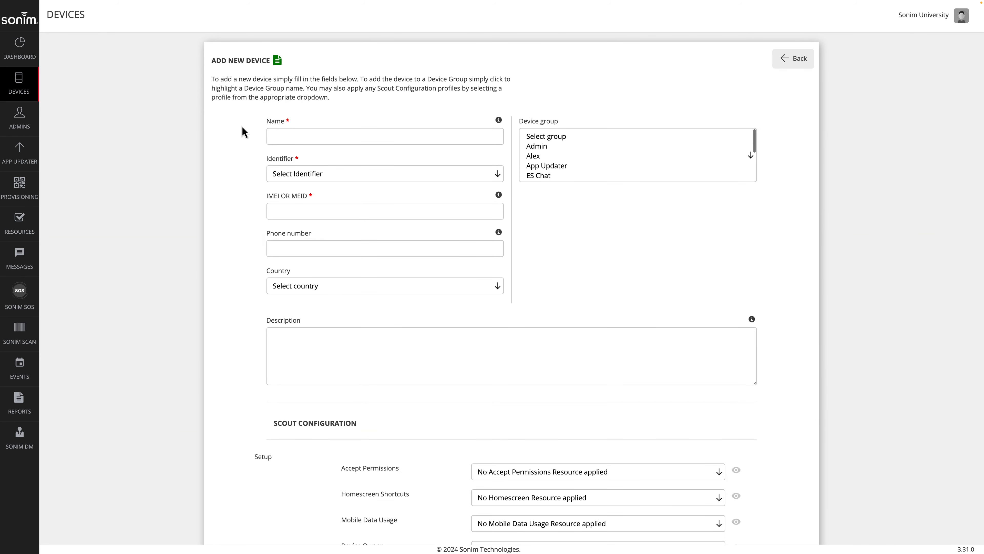
{"action": "type", "text": "Device 1"}
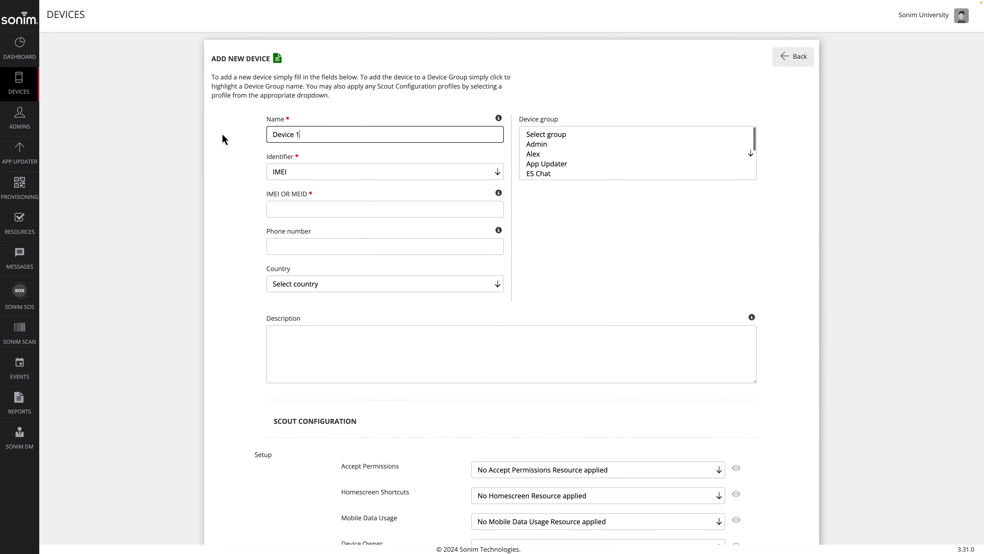
{"action": "left_click", "coordinate": [222, 135]}
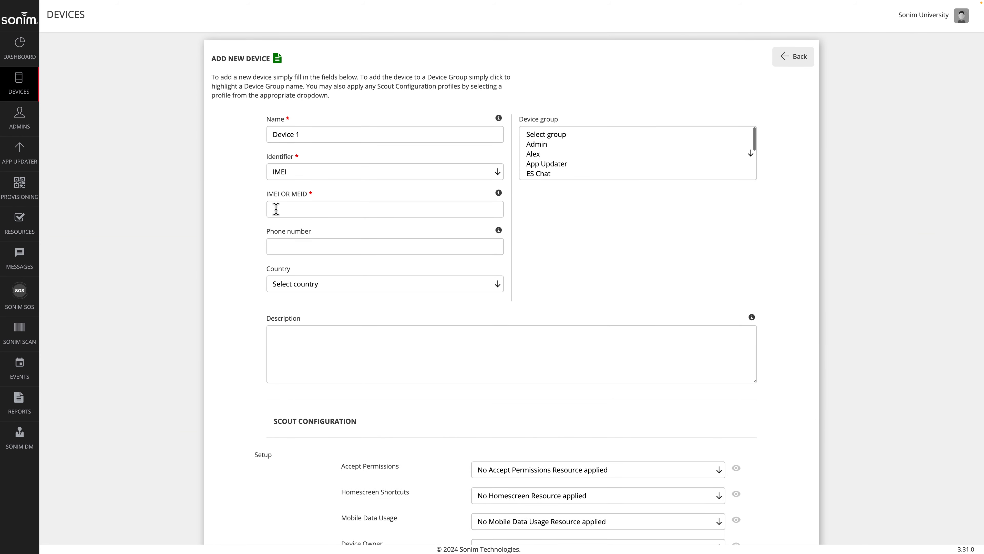
- Enter the device's IMEI and phone number, and set its country to United States
{"action": "left_click", "coordinate": [276, 209]}
{"action": "type", "text": "123456789012345"}
{"action": "left_click", "coordinate": [288, 246]}
{"action": "key", "text": "ctrl+v"}
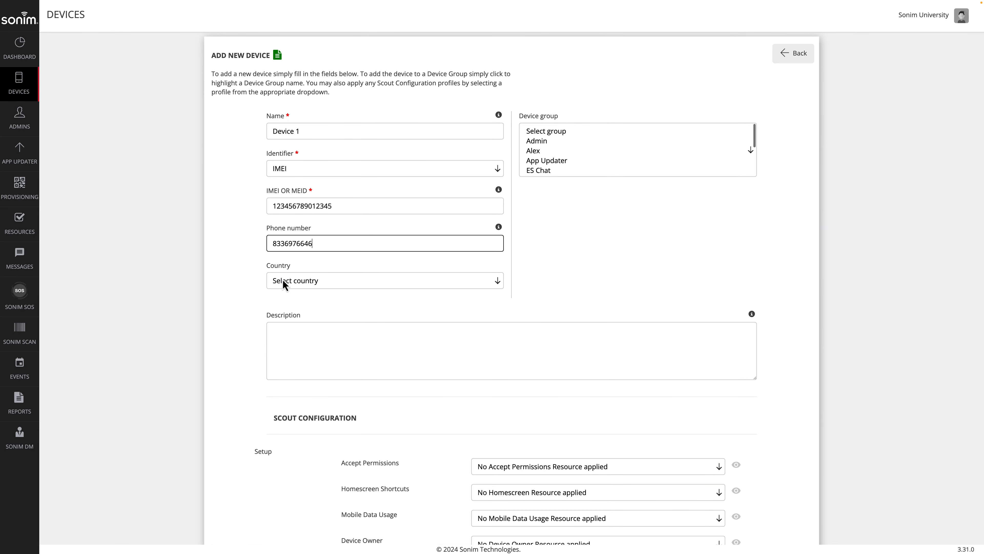
{"action": "left_click", "coordinate": [282, 286]}
{"action": "left_click", "coordinate": [288, 291]}
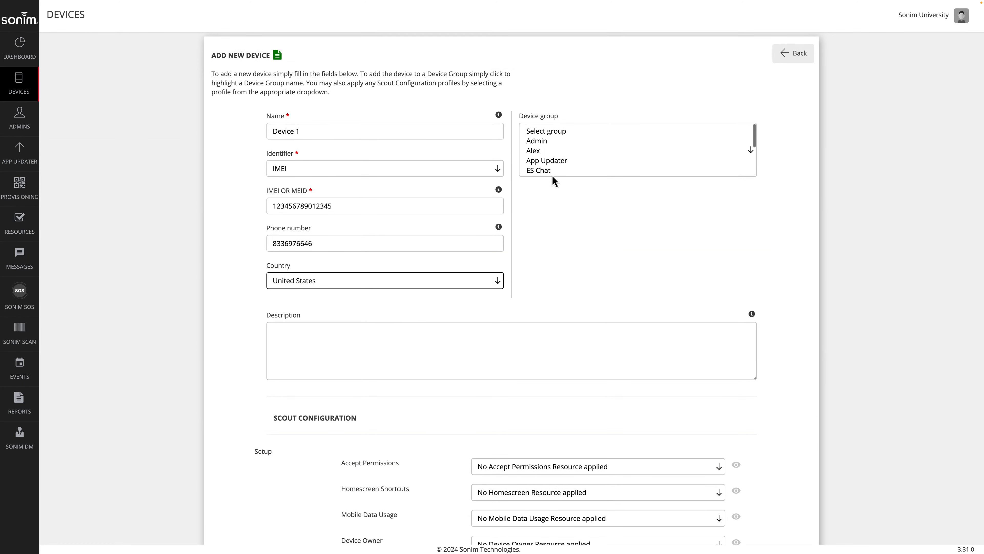
- Assign the new device to the ES Chat device group and add it
{"action": "left_click", "coordinate": [538, 171]}
{"action": "scroll", "coordinate": [577, 236], "scroll_direction": "down", "scroll_amount": 5}
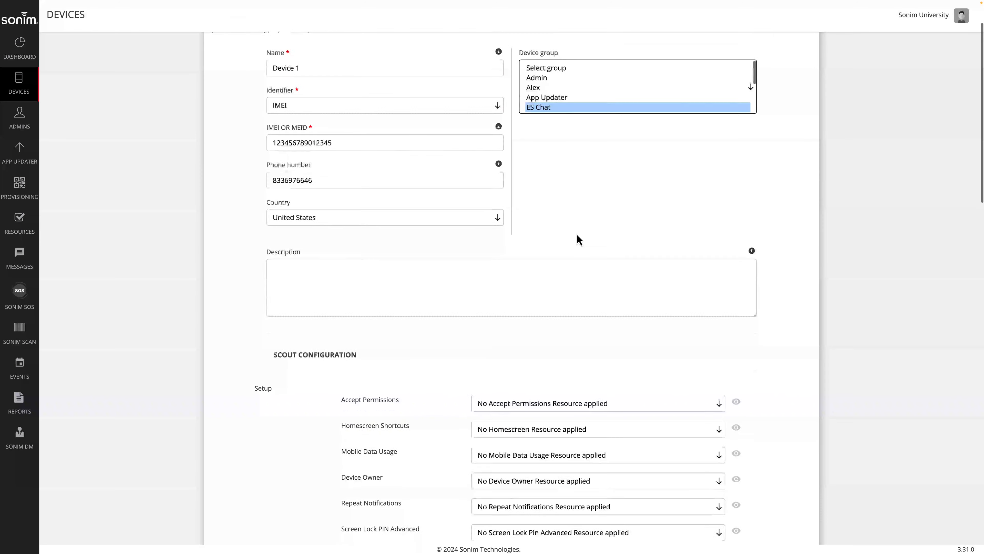
{"action": "scroll", "coordinate": [578, 237], "scroll_direction": "down", "scroll_amount": 15}
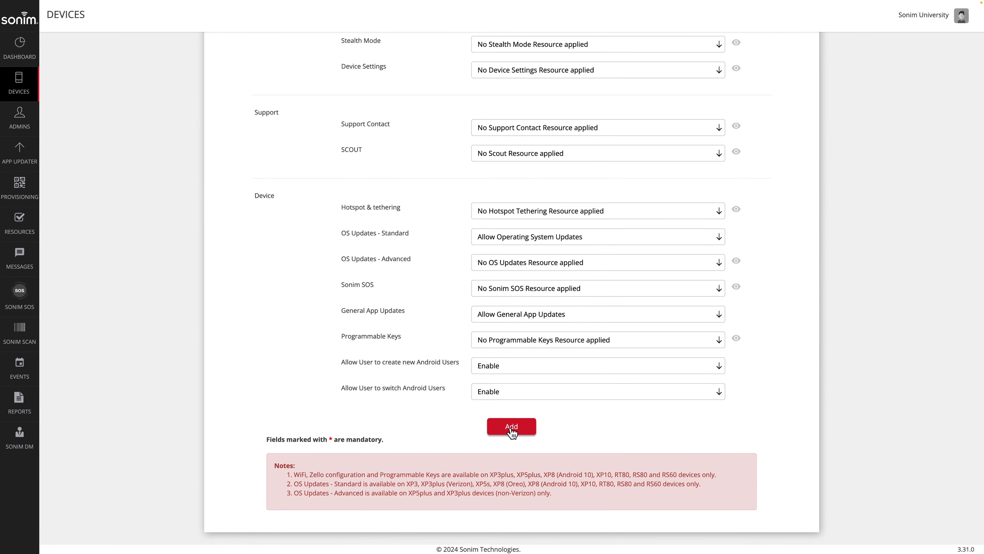
{"action": "left_click", "coordinate": [511, 427]}
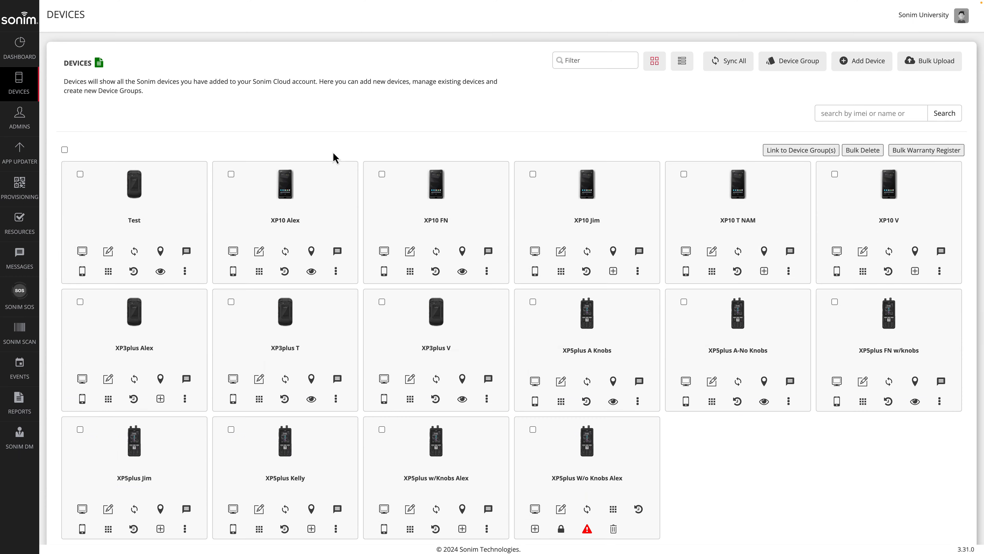
- In the Excel bulk upload template, fill row 2 with the name Phone 1, its IMEI, the country United States and the mobile number
{"action": "left_click", "coordinate": [931, 62]}
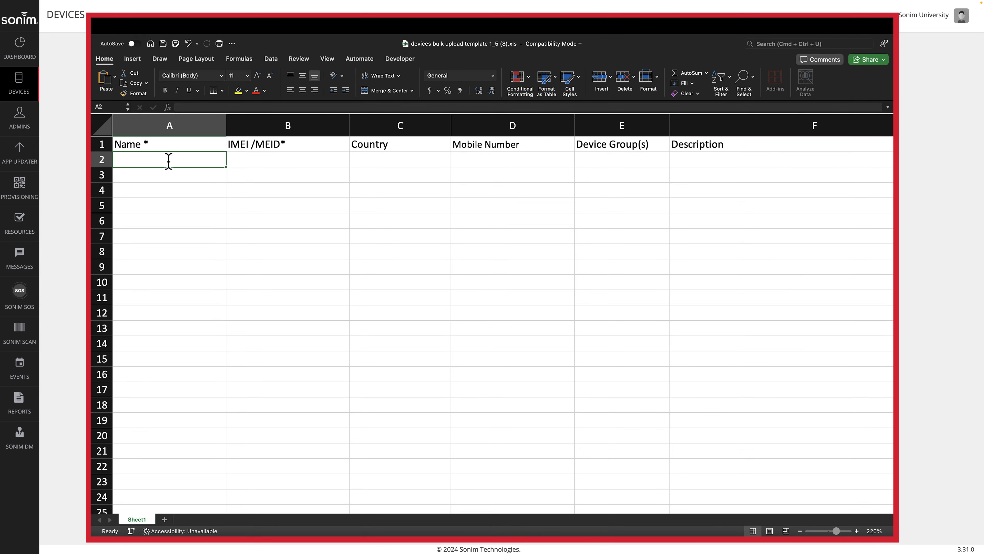
{"action": "type", "text": "Phone 1"}
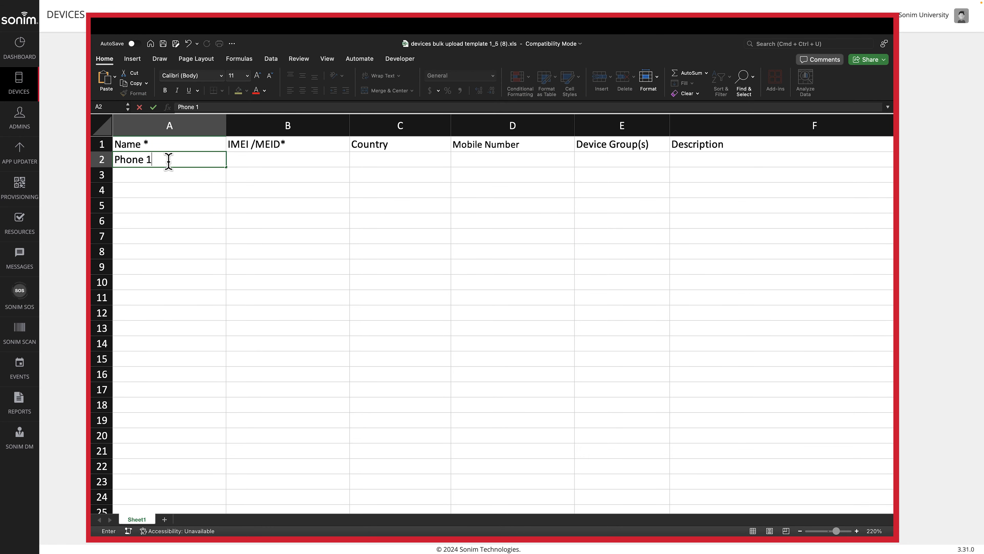
{"action": "key", "text": "Tab"}
{"action": "type", "text": "123445"}
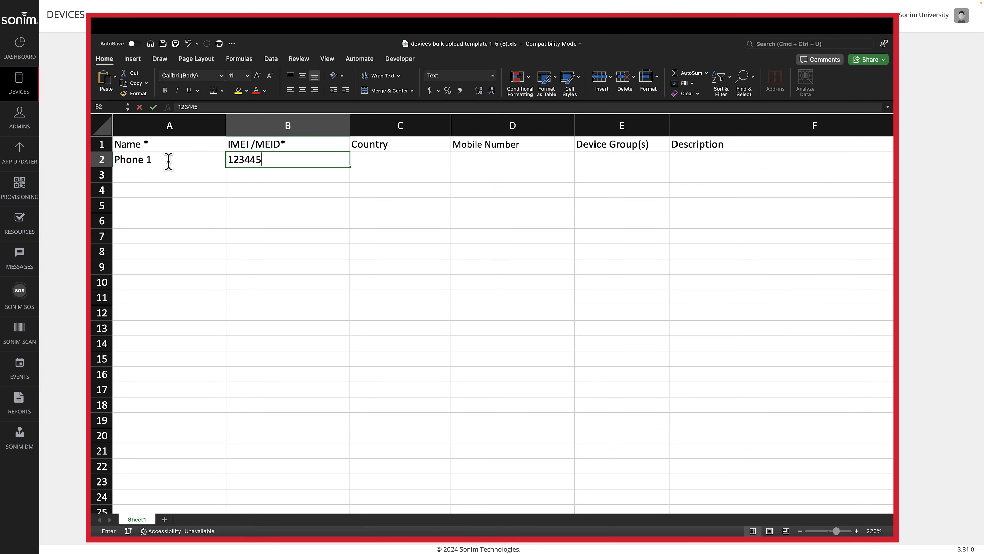
{"action": "type", "text": "6789012"}
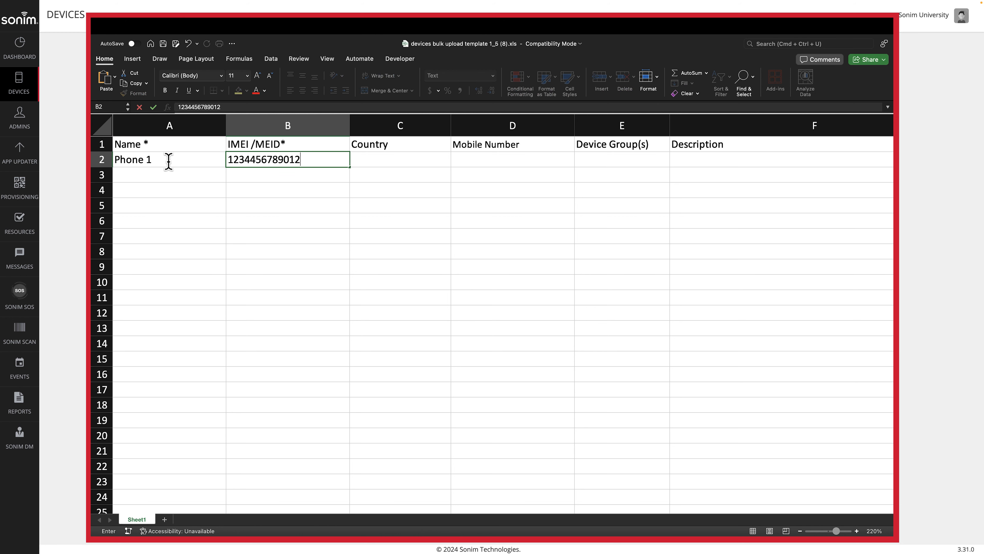
{"action": "type", "text": "345"}
{"action": "key", "text": "Tab"}
{"action": "left_click", "coordinate": [454, 163]}
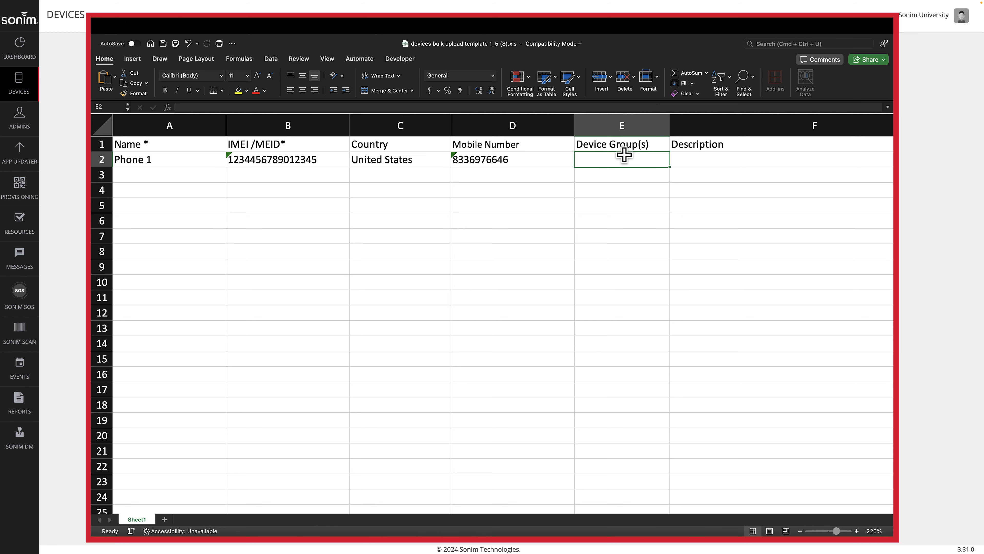
- Enter ES Chat as the device group for Phone 1 in the template
{"action": "scroll", "coordinate": [594, 158], "scroll_direction": "right", "scroll_amount": 1}
{"action": "type", "text": "ES"}
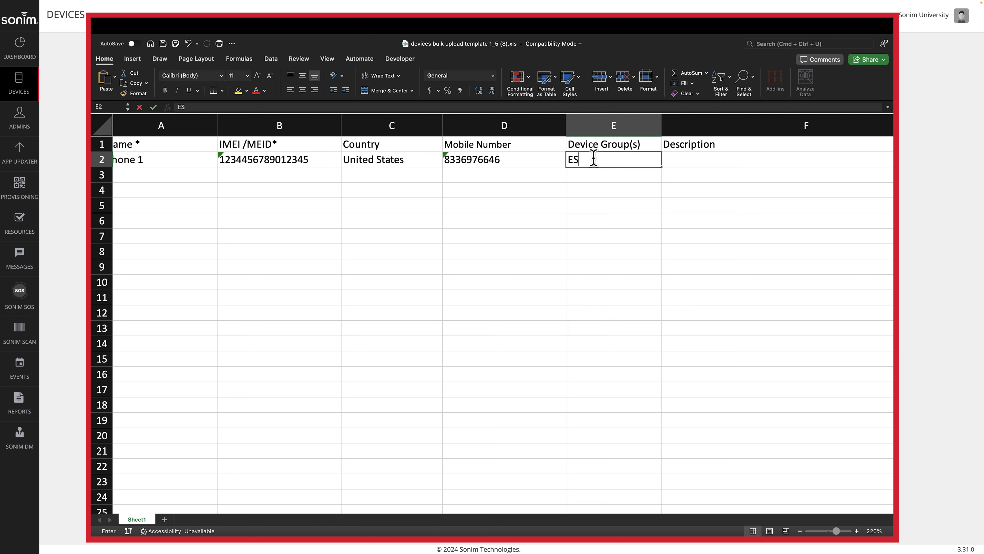
{"action": "type", "text": " Chat"}
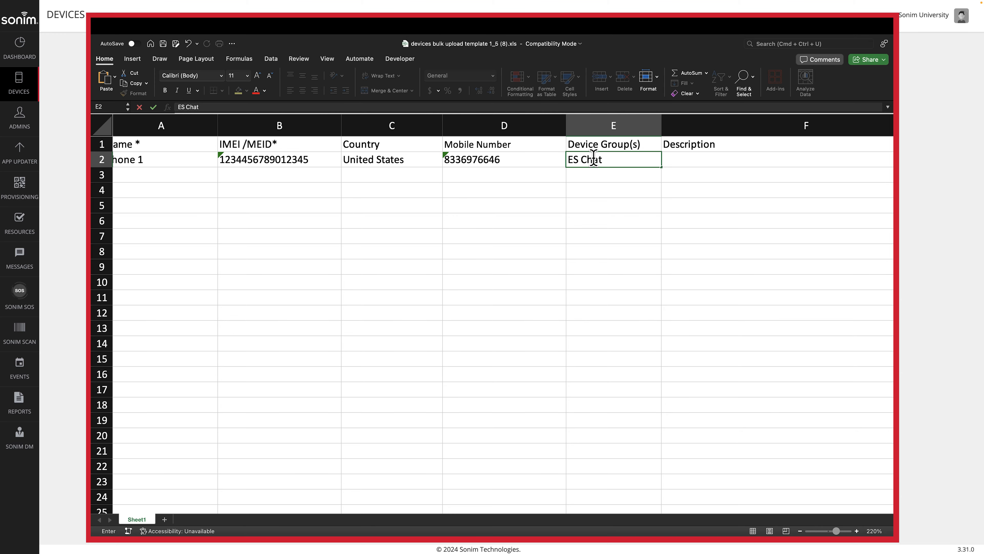
- Save the template spreadsheet and select IMEI as the identifier for adding multiple devices in Sonim Cloud
{"action": "scroll", "coordinate": [627, 190], "scroll_direction": "left", "scroll_amount": 1}
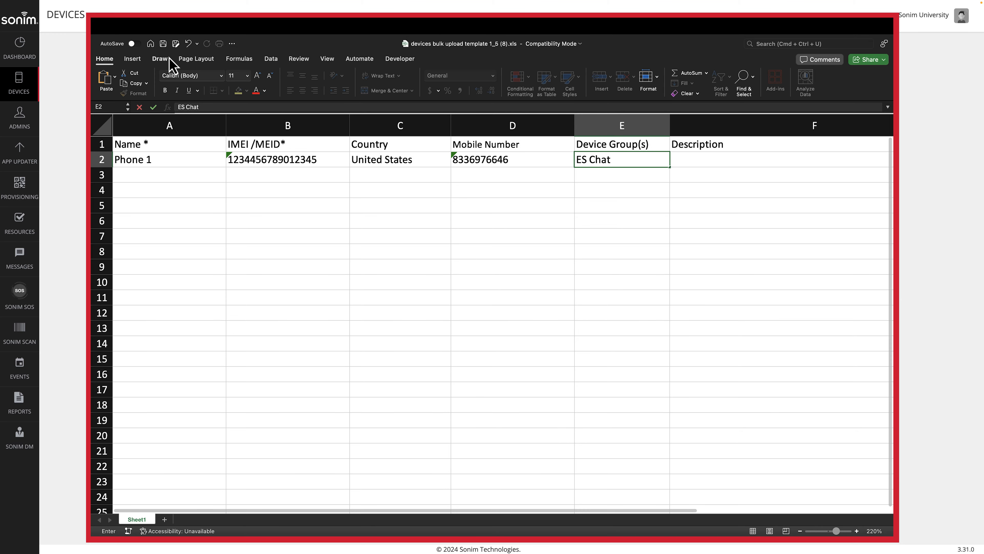
{"action": "left_click", "coordinate": [163, 44]}
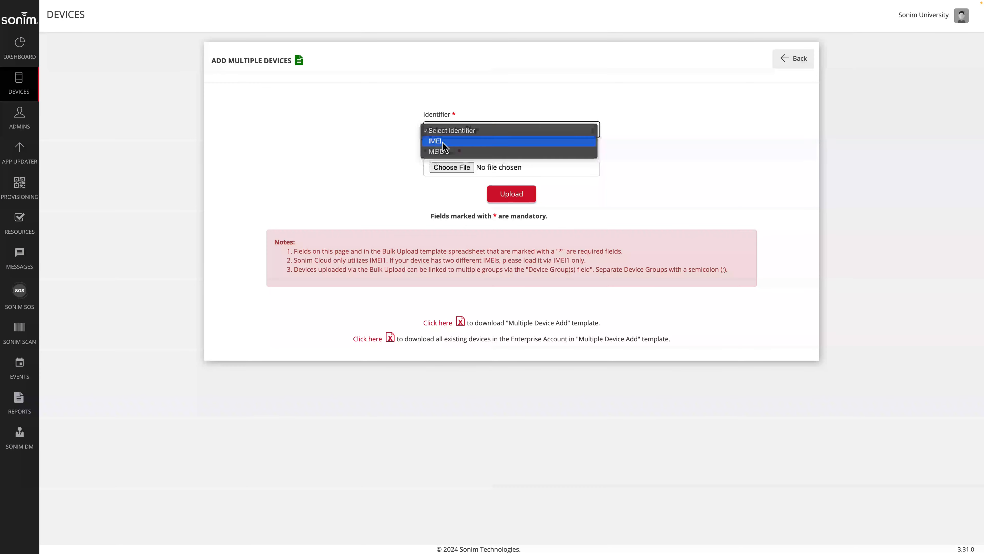
{"action": "left_click", "coordinate": [438, 145]}
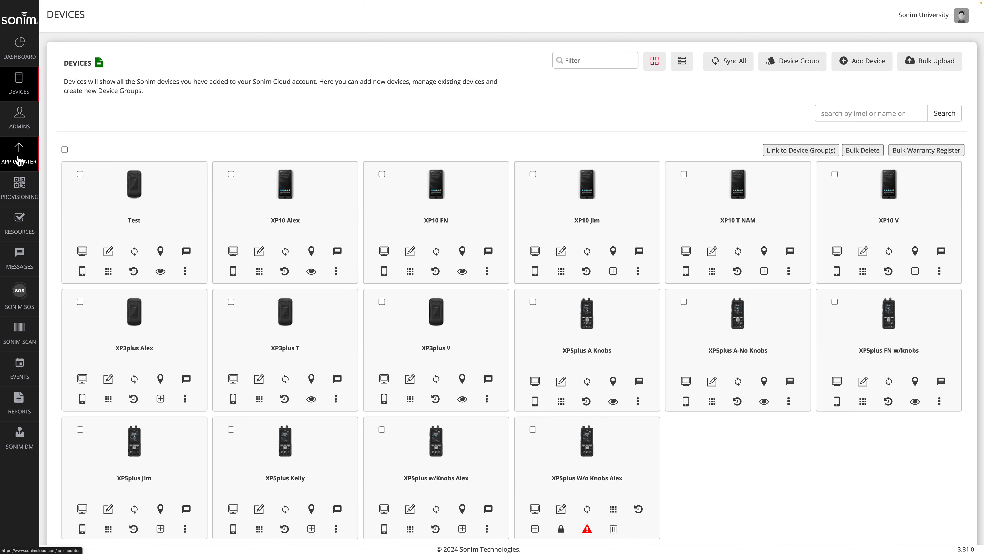
- Start a new App Updater application named Zello for the device model Sonim XP5plus
{"action": "left_click", "coordinate": [18, 160]}
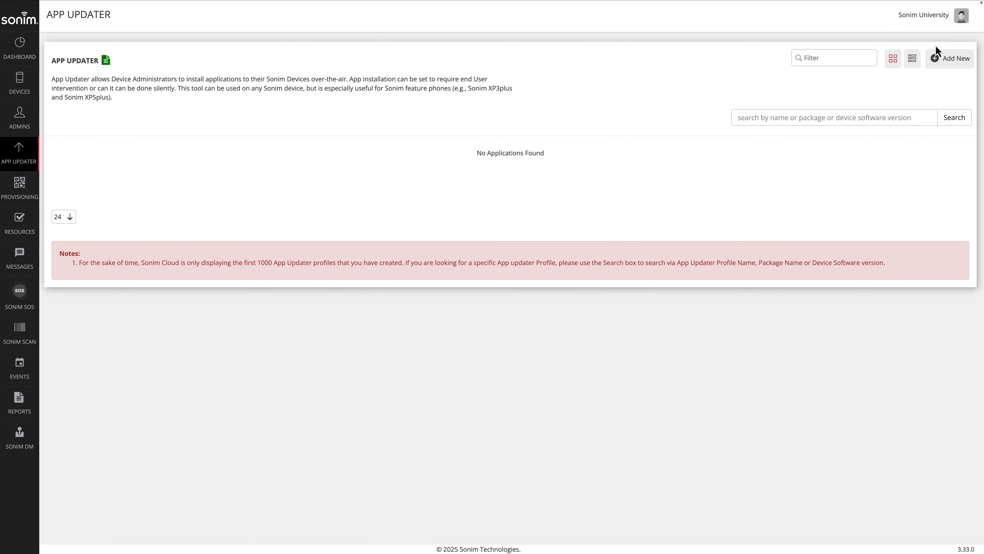
{"action": "left_click", "coordinate": [945, 63]}
{"action": "left_click", "coordinate": [382, 121]}
{"action": "type", "text": "Z"}
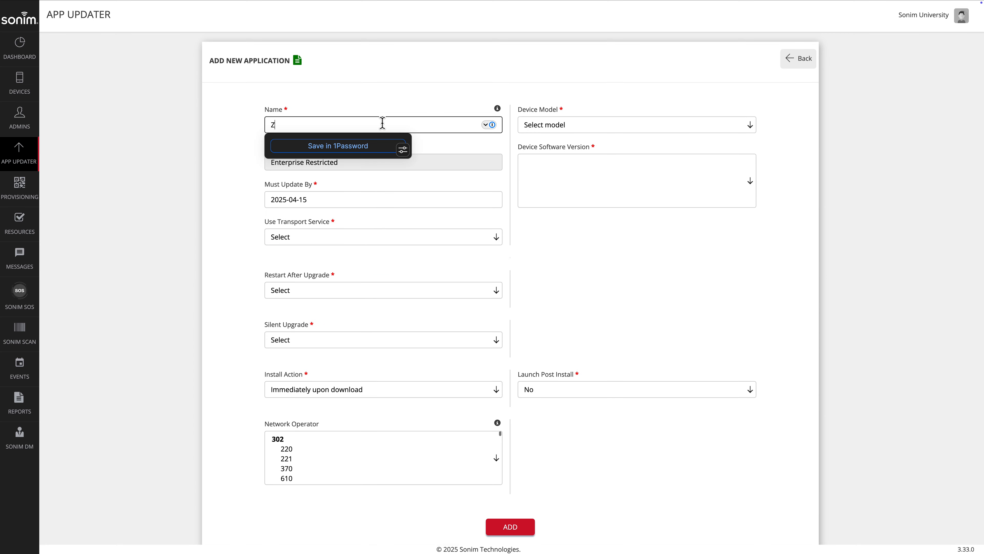
{"action": "type", "text": "ello"}
{"action": "left_click", "coordinate": [694, 128]}
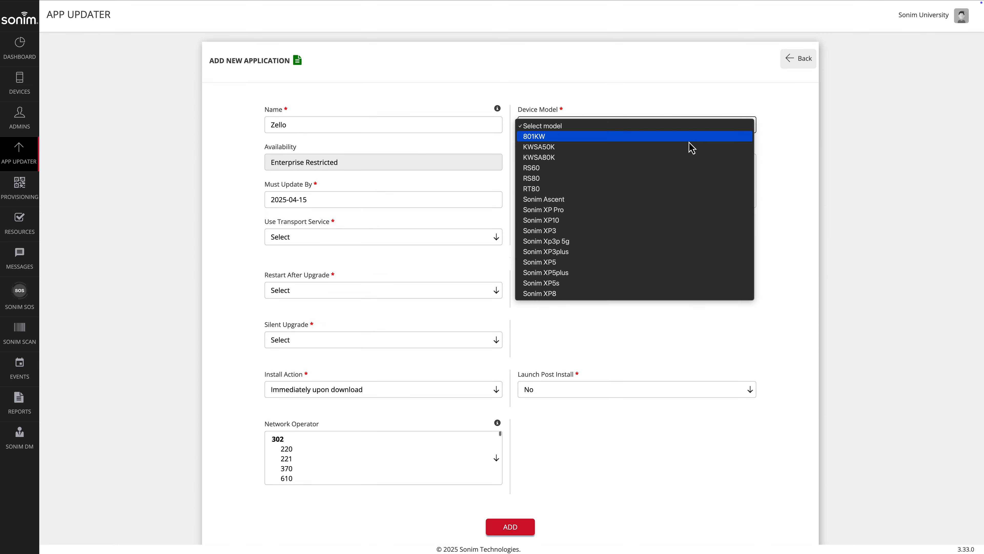
{"action": "left_click", "coordinate": [665, 272]}
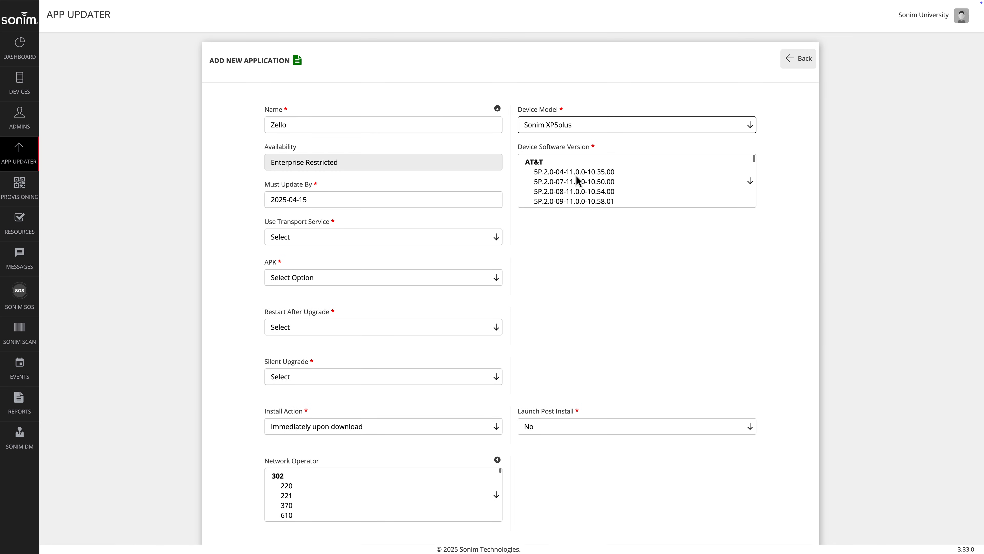
- Review the device software versions listed by carrier for the Sonim XP5plus
{"action": "scroll", "coordinate": [571, 179], "scroll_direction": "down", "scroll_amount": 5}
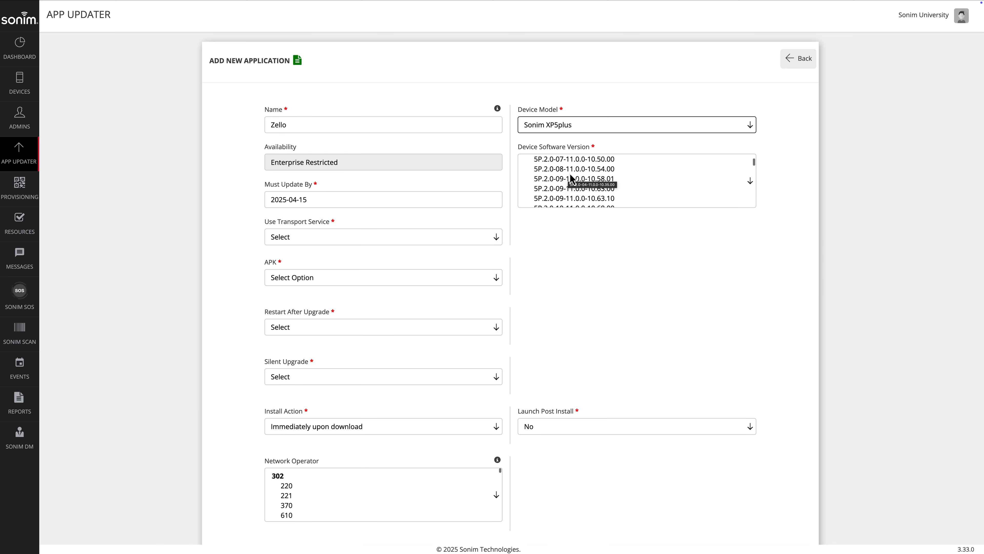
{"action": "scroll", "coordinate": [571, 179], "scroll_direction": "down", "scroll_amount": 2}
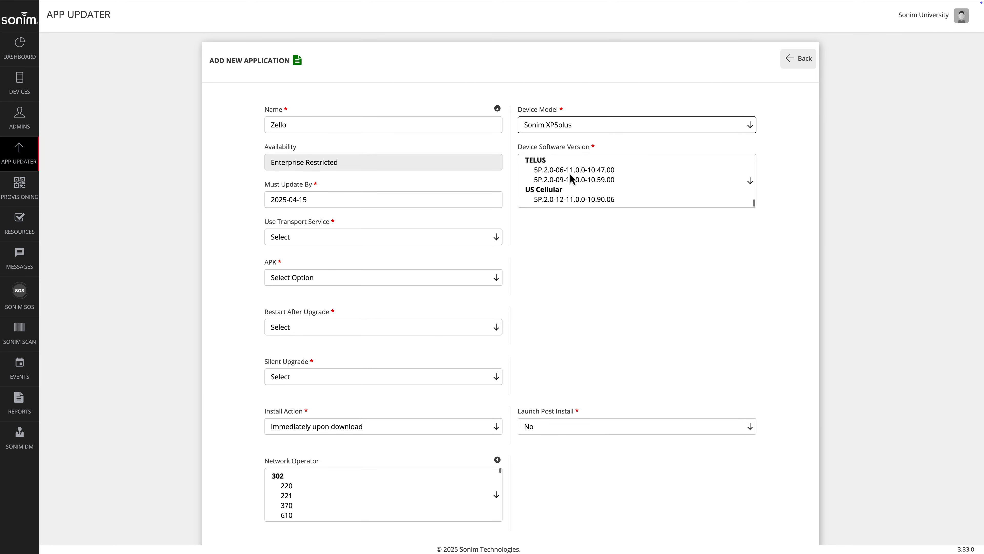
{"action": "scroll", "coordinate": [571, 179], "scroll_direction": "up", "scroll_amount": 8}
{"action": "scroll", "coordinate": [570, 175], "scroll_direction": "up", "scroll_amount": 3}
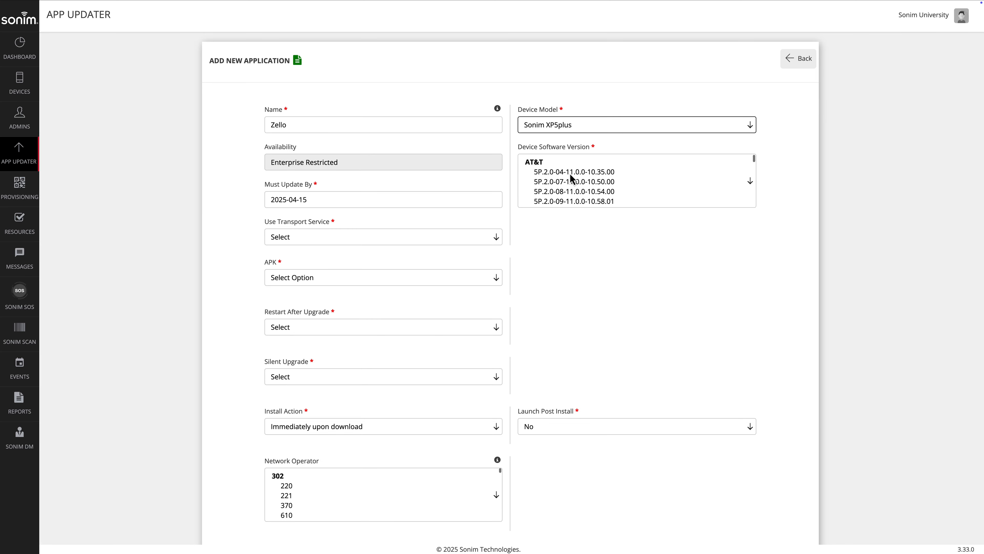
{"action": "left_click", "coordinate": [571, 175]}
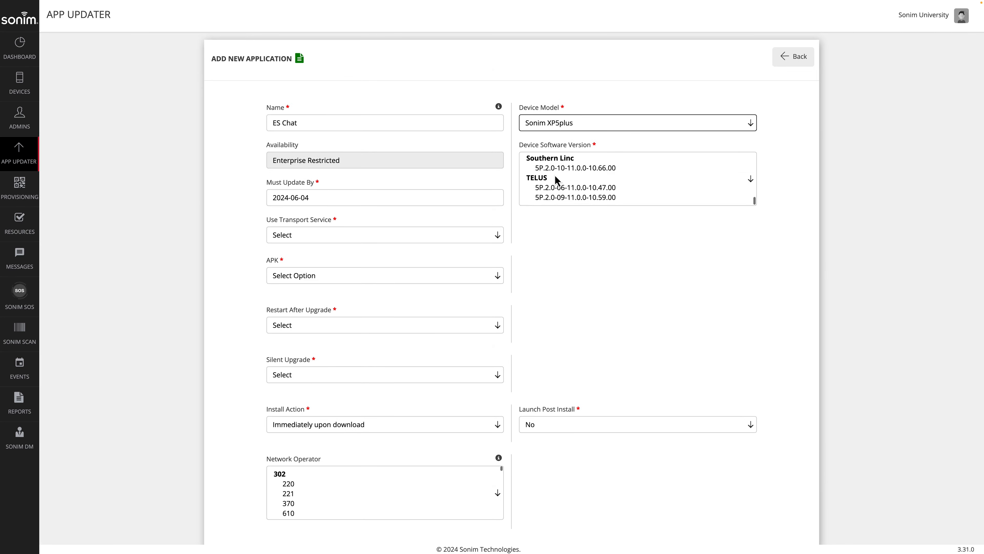
{"action": "scroll", "coordinate": [555, 177], "scroll_direction": "down", "scroll_amount": 2}
{"action": "scroll", "coordinate": [556, 179], "scroll_direction": "up", "scroll_amount": 1}
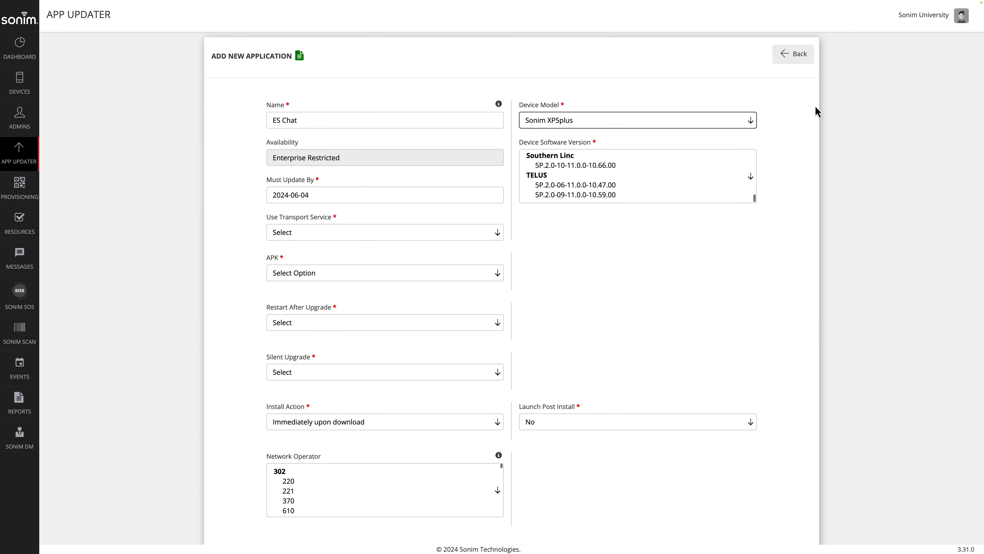
- Open the account settings and review the primary vendors/operators selected in the company details
{"action": "left_click", "coordinate": [963, 19]}
{"action": "left_click", "coordinate": [915, 66]}
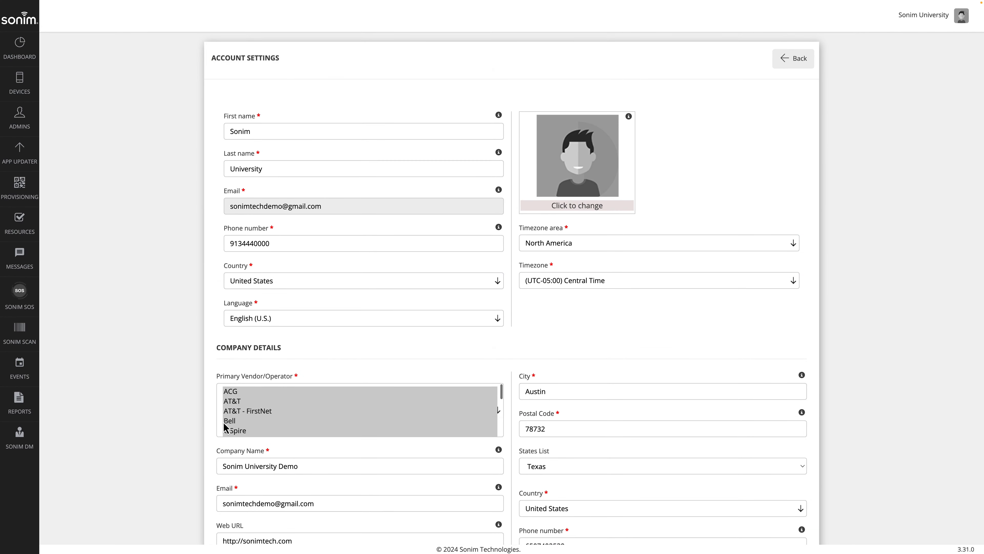
{"action": "scroll", "coordinate": [233, 426], "scroll_direction": "down", "scroll_amount": 6}
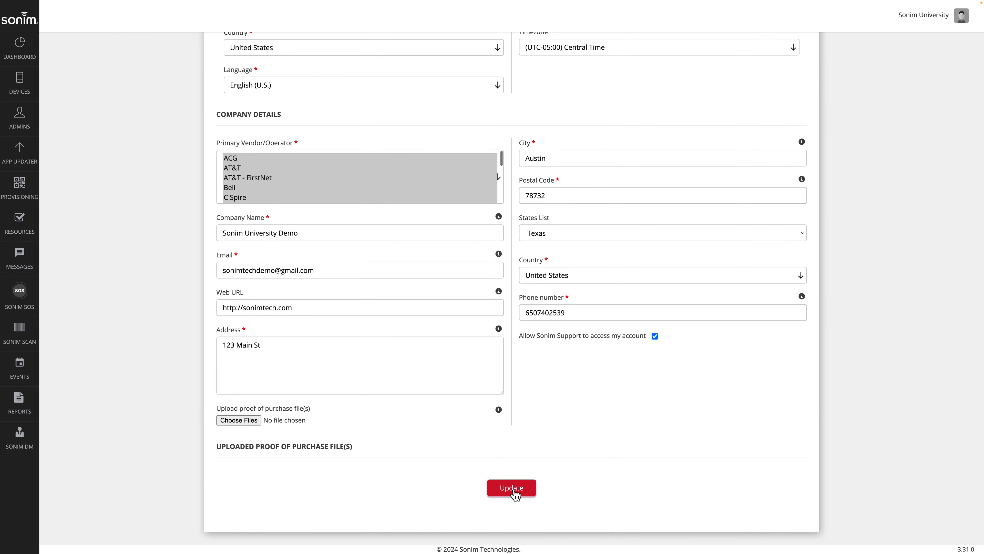
- Start a new App Updater application named ES Chat and open its device model choices
{"action": "left_click", "coordinate": [30, 160]}
{"action": "left_click", "coordinate": [944, 58]}
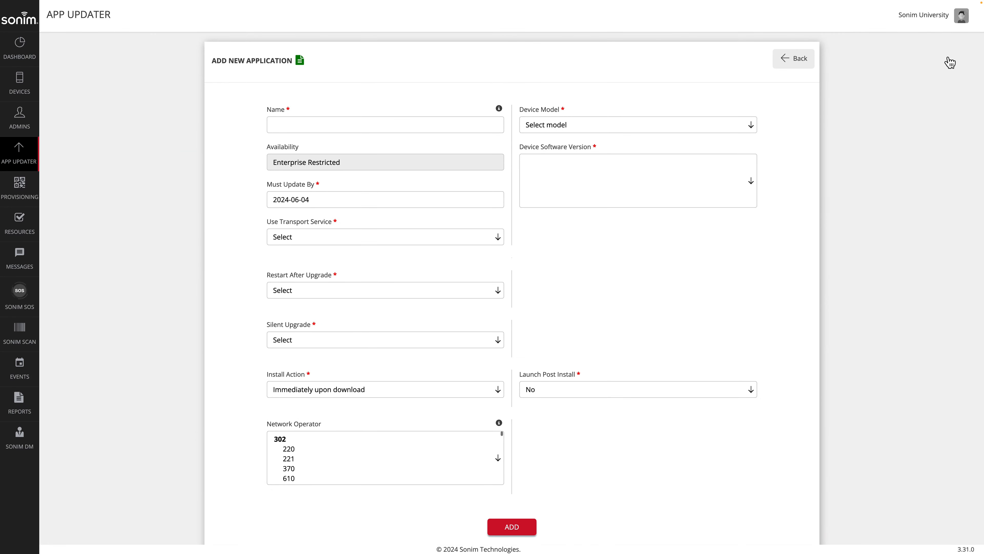
{"action": "type", "text": "ES Chat"}
{"action": "left_click", "coordinate": [608, 125]}
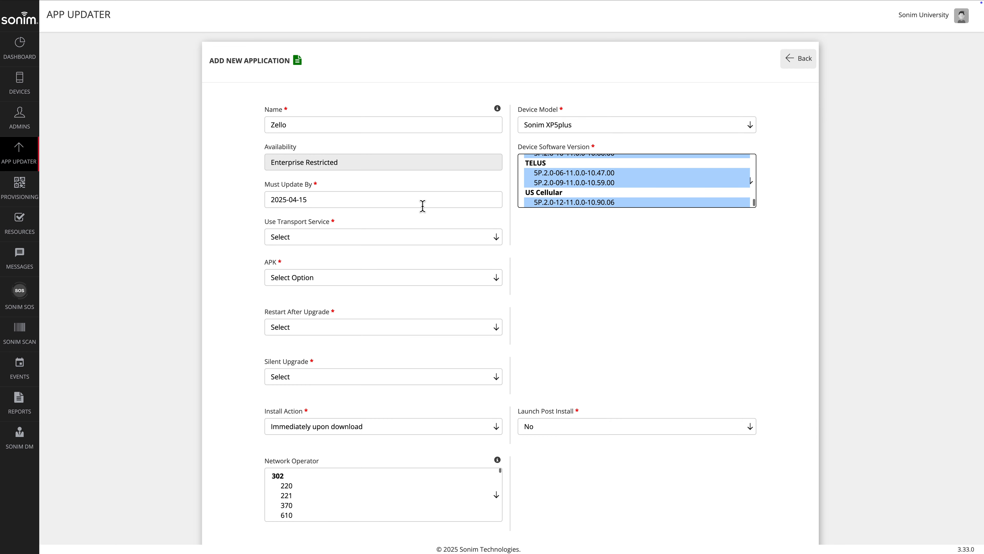
- Set Zello's transport service to Either and choose the partner app Zello PTT Walkie Talkie (com.loudtalks), version 6.1.3, as its APK
{"action": "left_click", "coordinate": [382, 237]}
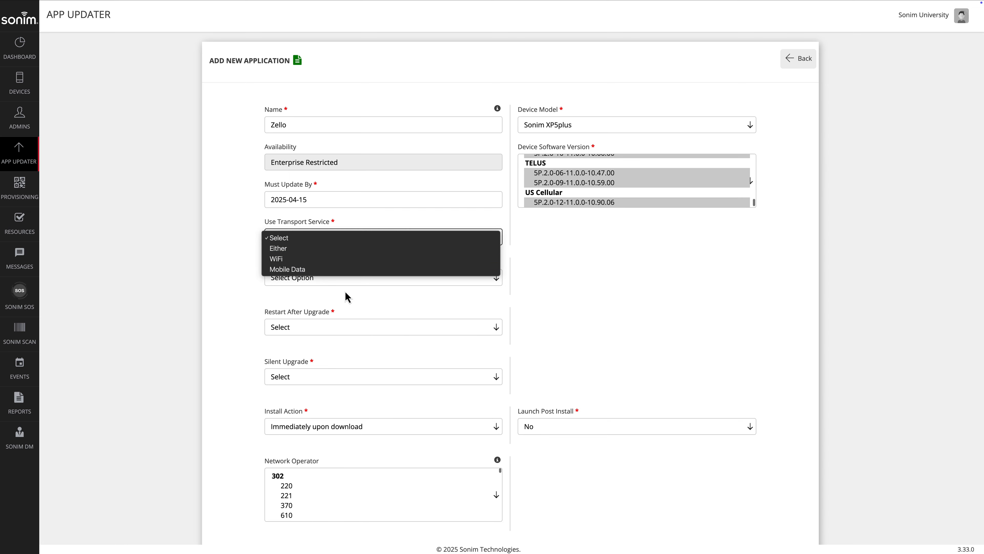
{"action": "left_click", "coordinate": [335, 251]}
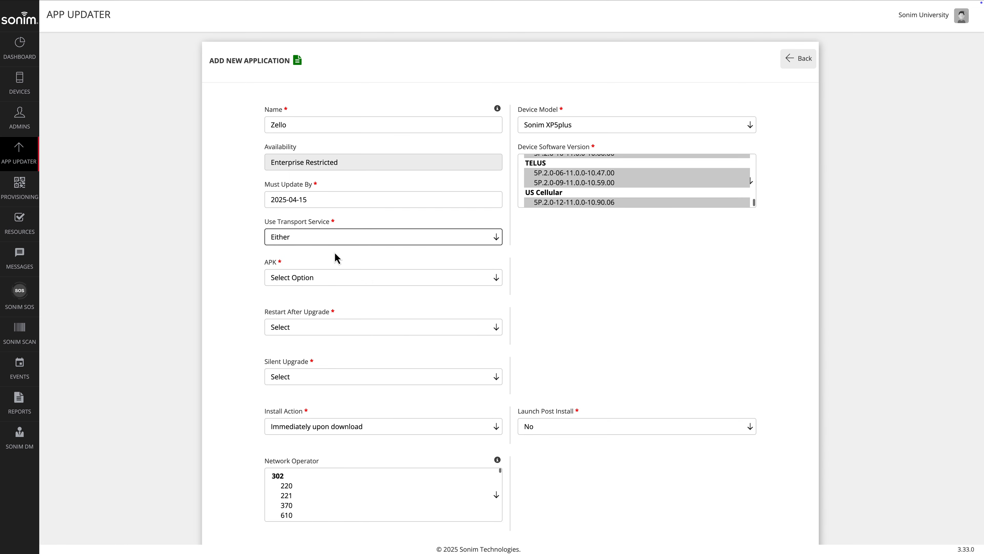
{"action": "left_click", "coordinate": [323, 277]}
{"action": "left_click", "coordinate": [319, 310]}
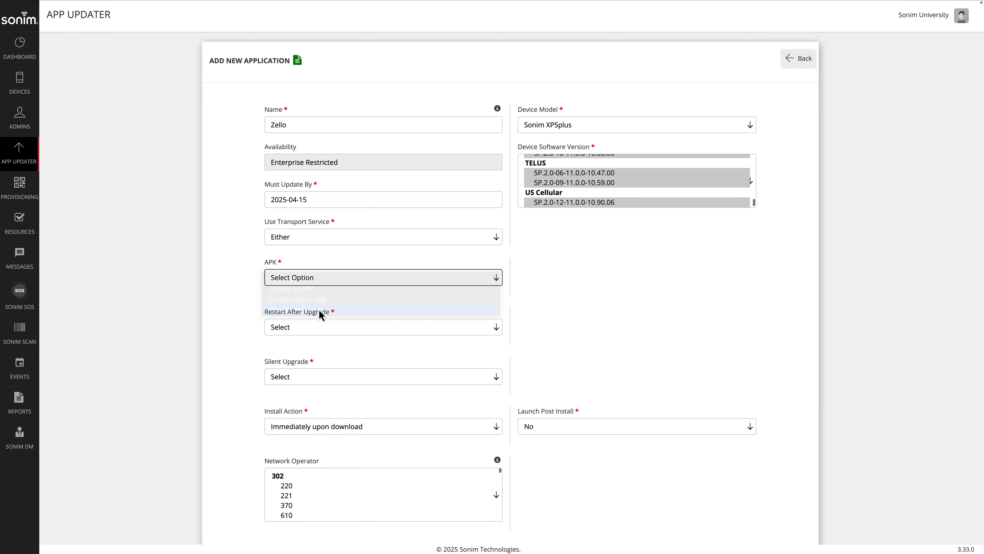
{"action": "left_click", "coordinate": [325, 325]}
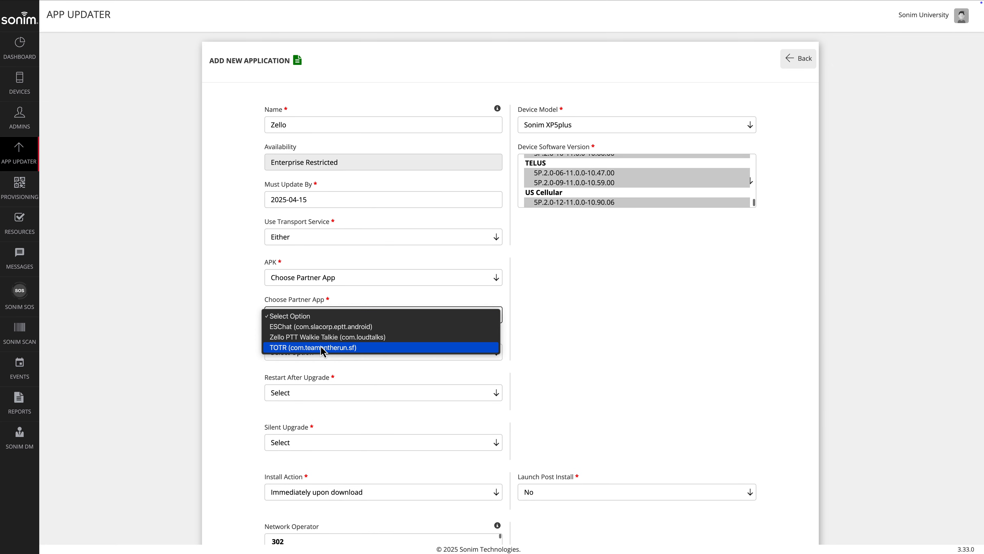
{"action": "left_click", "coordinate": [322, 336]}
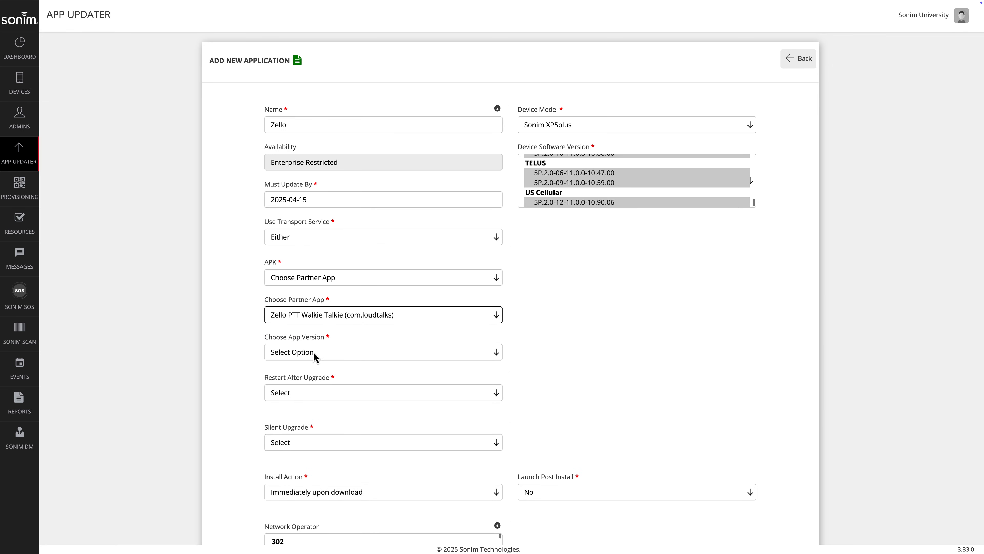
{"action": "left_click", "coordinate": [313, 351]}
{"action": "left_click", "coordinate": [313, 365]}
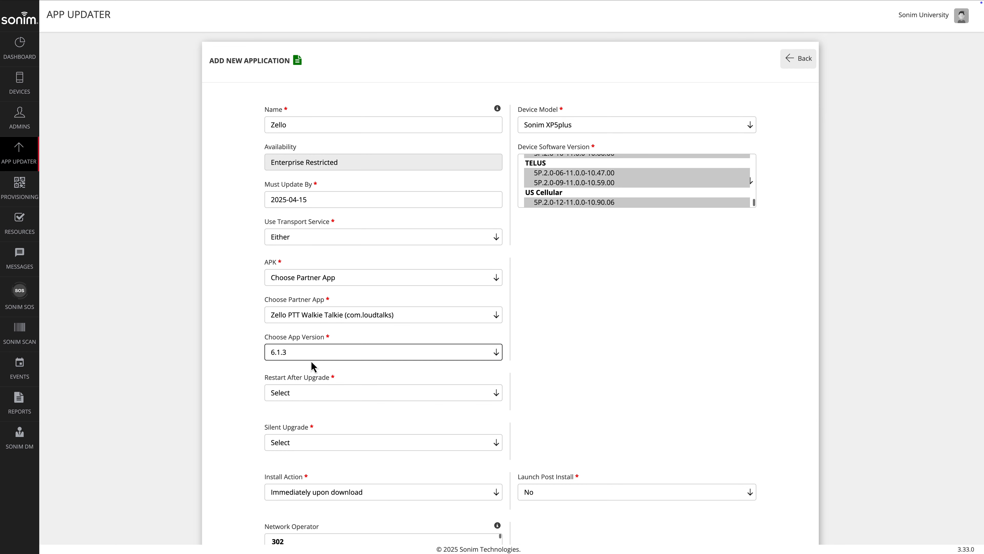
- Set Restart After Upgrade to No and Silent Upgrade to Yes for the Zello application
{"action": "left_click", "coordinate": [315, 391]}
{"action": "left_click", "coordinate": [313, 417]}
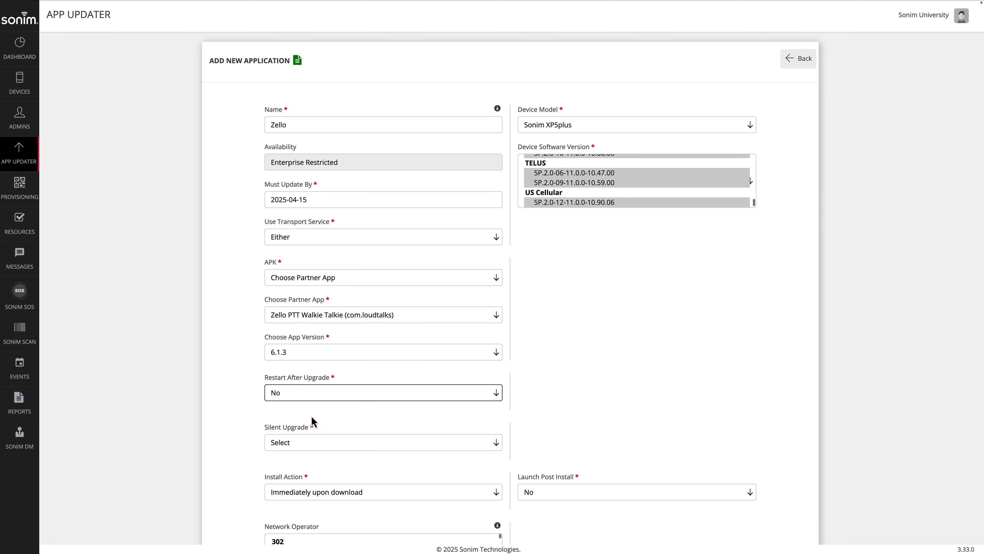
{"action": "left_click", "coordinate": [313, 444]}
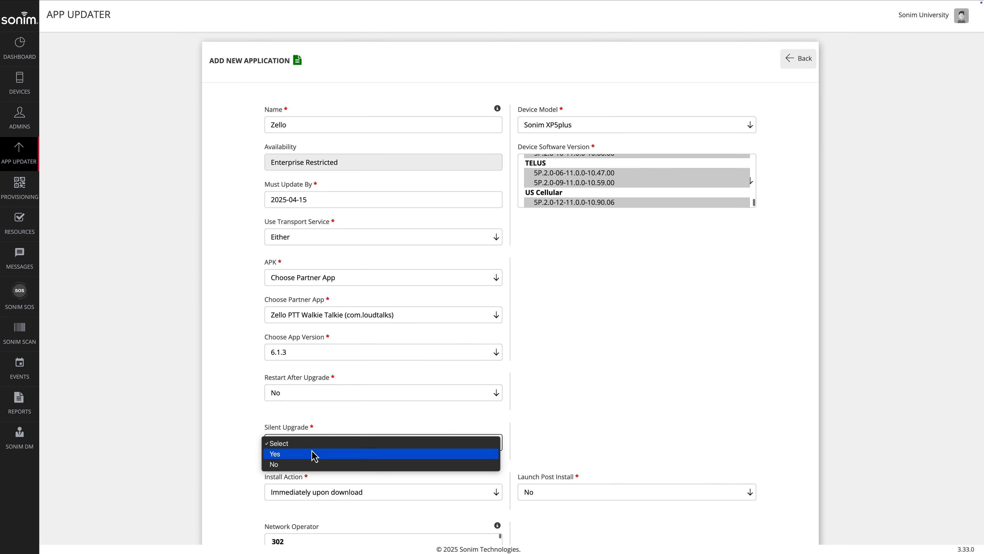
{"action": "left_click", "coordinate": [313, 455]}
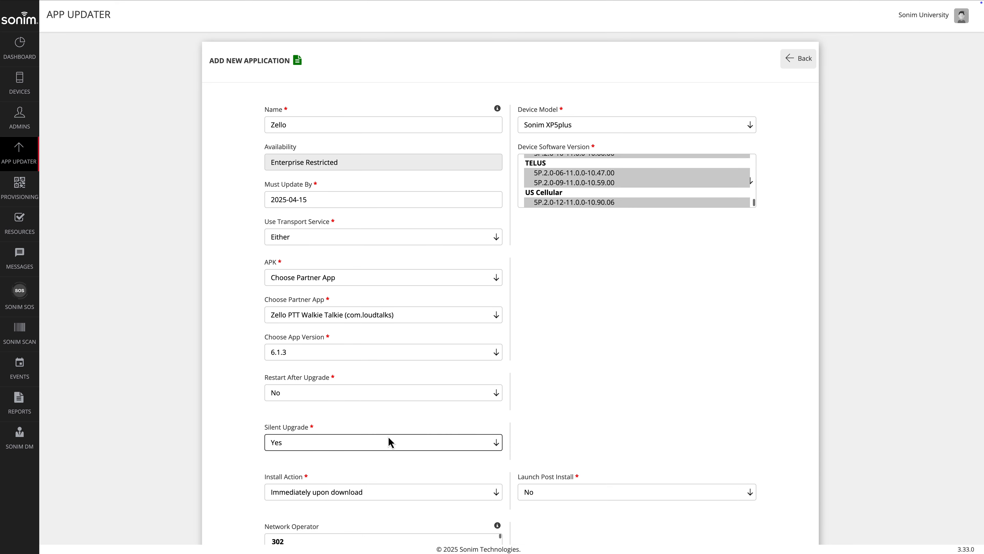